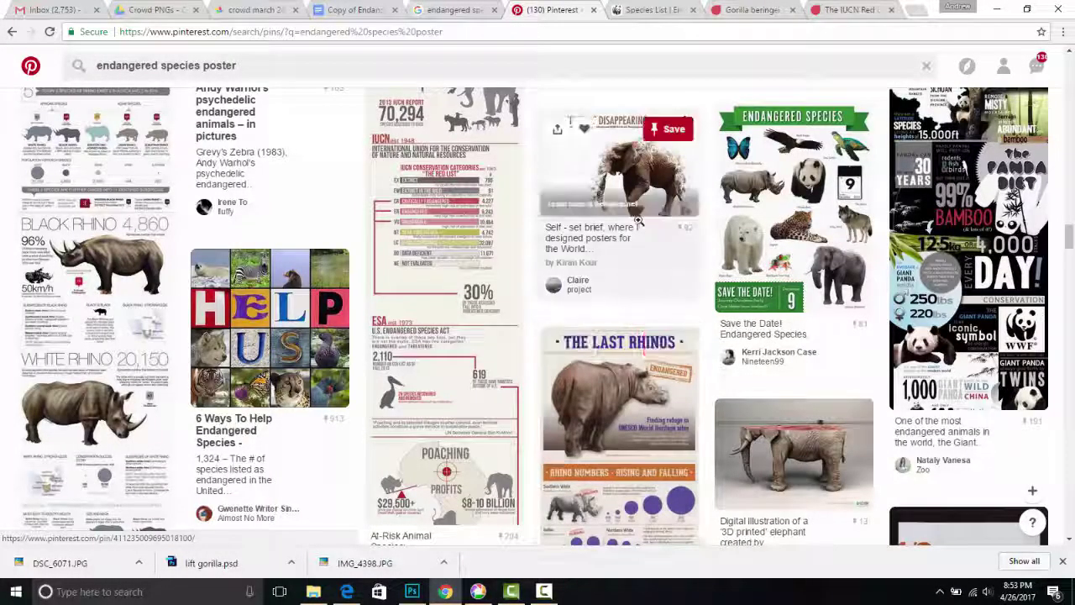
# Open the 'Disappearing' elephant poster pin from the endangered species poster results.
pyautogui.click(638, 177)
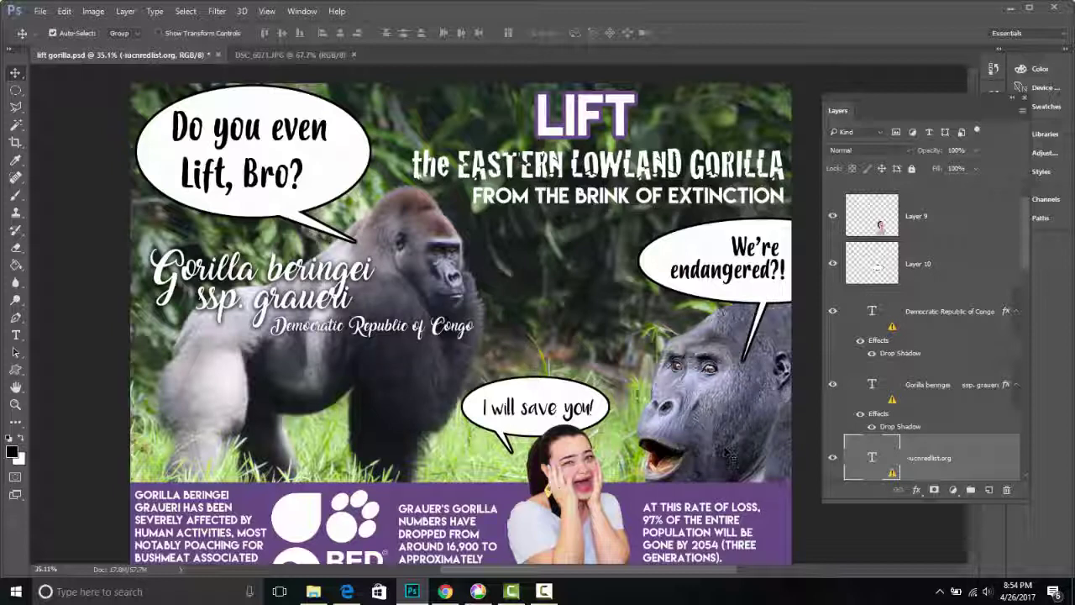
# Drag the IUCN Red List logo (Layer 8) up into the purple fact banner.
pyautogui.scroll(2, 403, 430)
pyautogui.moveTo(354, 528); pyautogui.dragTo(386, 541)
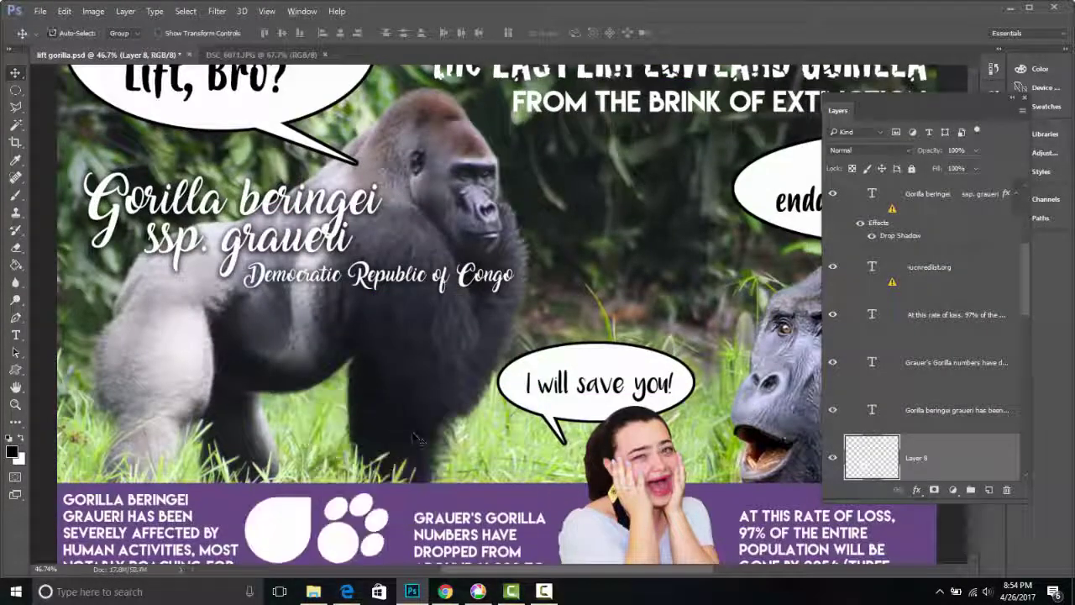
pyautogui.moveTo(408, 468); pyautogui.dragTo(445, 238)
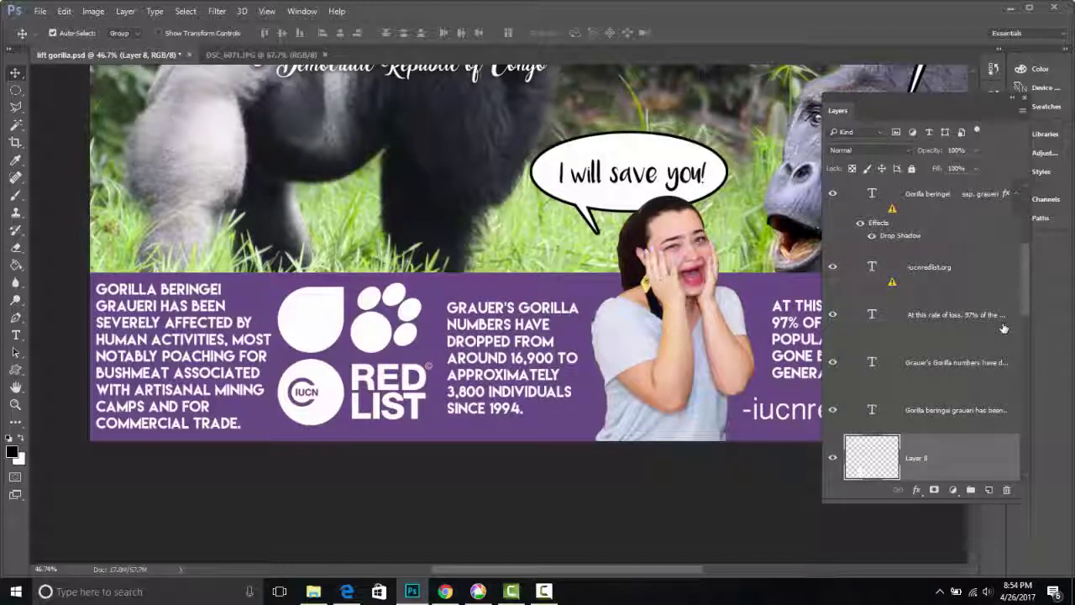
# Toggle Layer 7's purple band off and back on, then make Layer 7 active.
pyautogui.scroll(-5, 1024, 280)
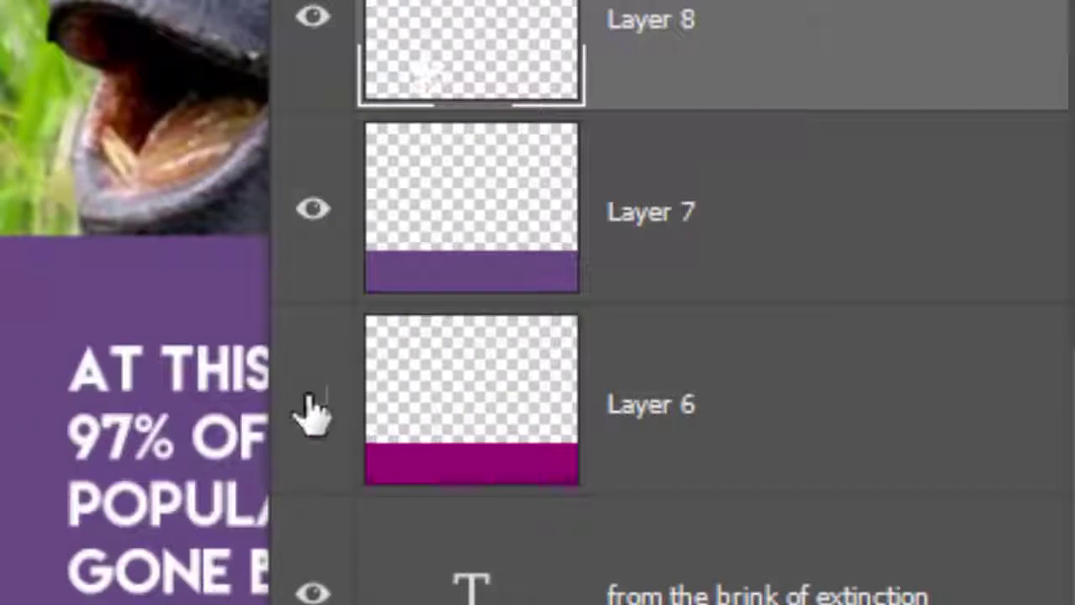
pyautogui.click(313, 209)
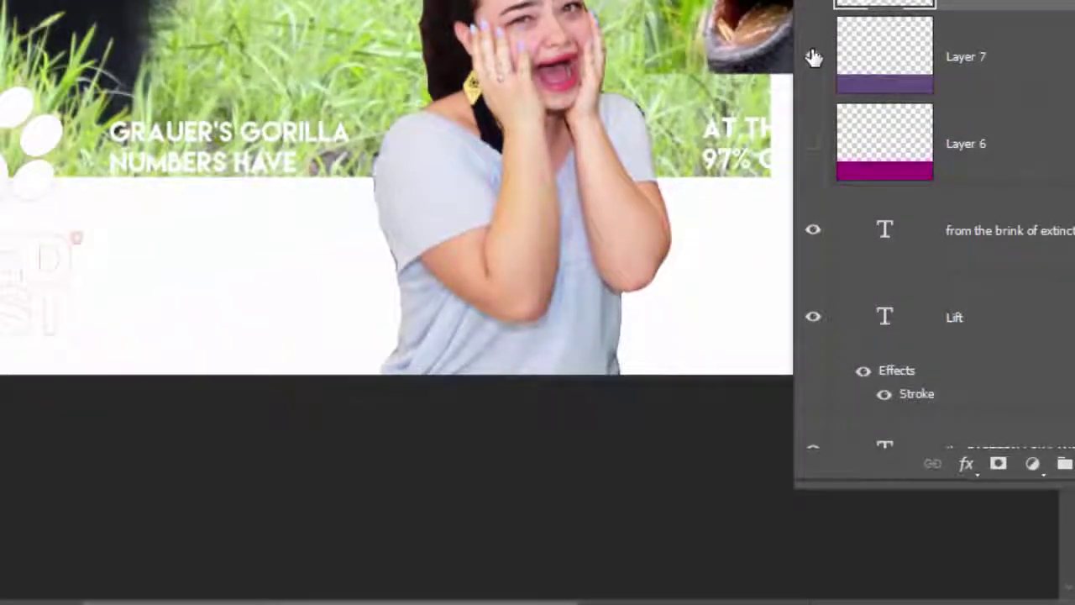
pyautogui.click(813, 55)
pyautogui.click(952, 74)
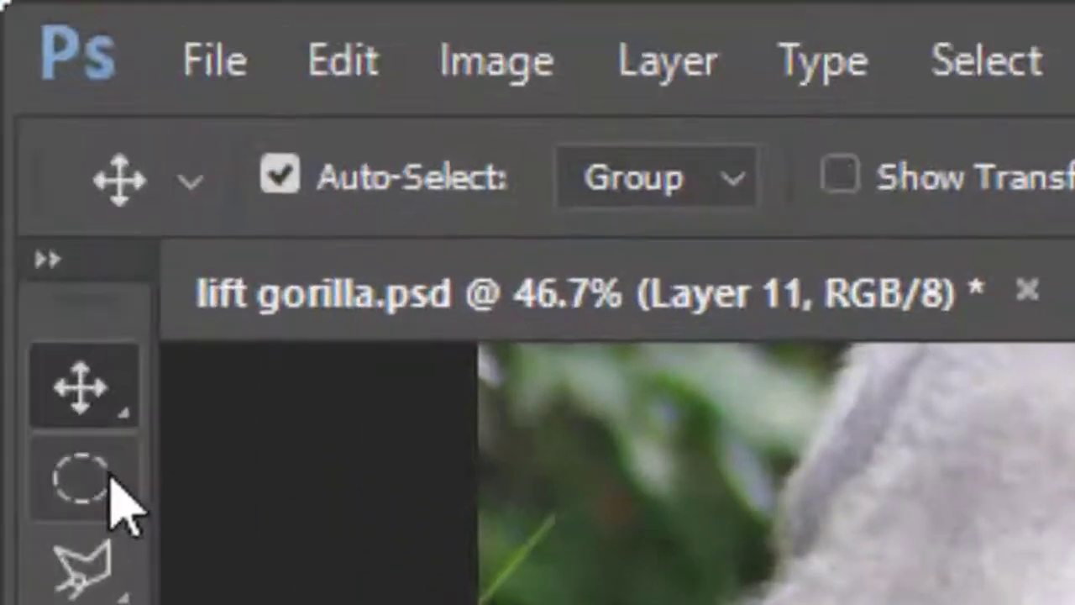
# Fill a rectangular selection over the banner's logo and text with black, then deselect.
pyautogui.rightClick(115, 504)
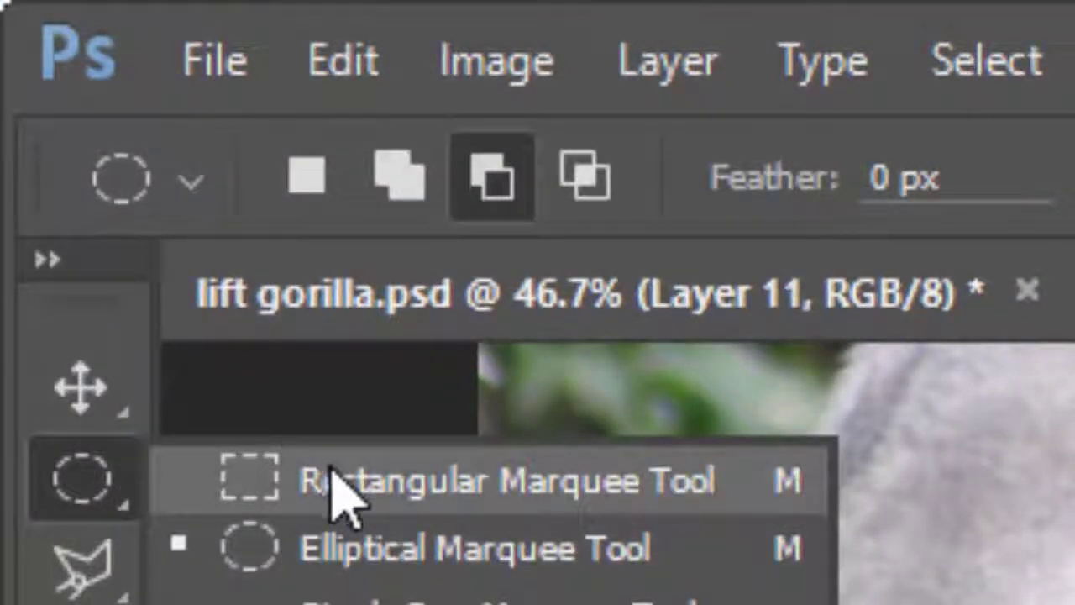
pyautogui.press('Escape')
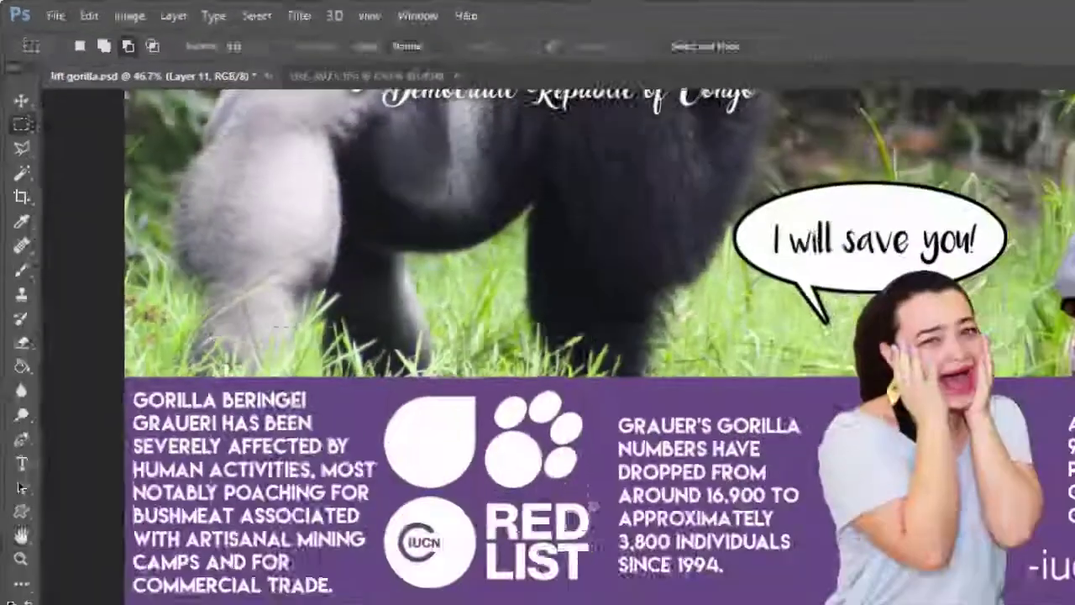
pyautogui.moveTo(191, 298); pyautogui.dragTo(695, 508)
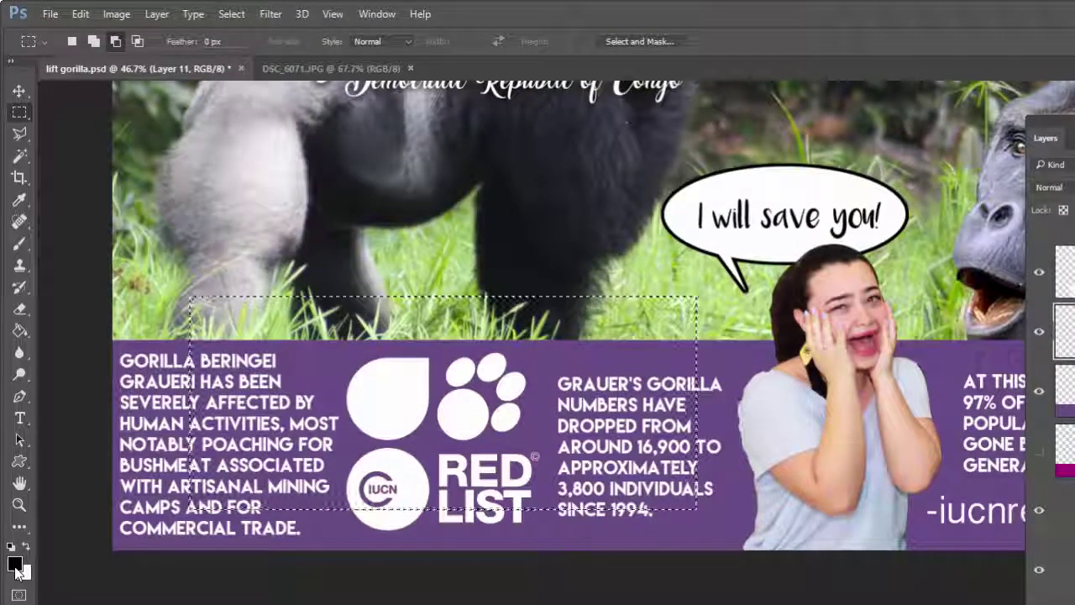
pyautogui.click(19, 330)
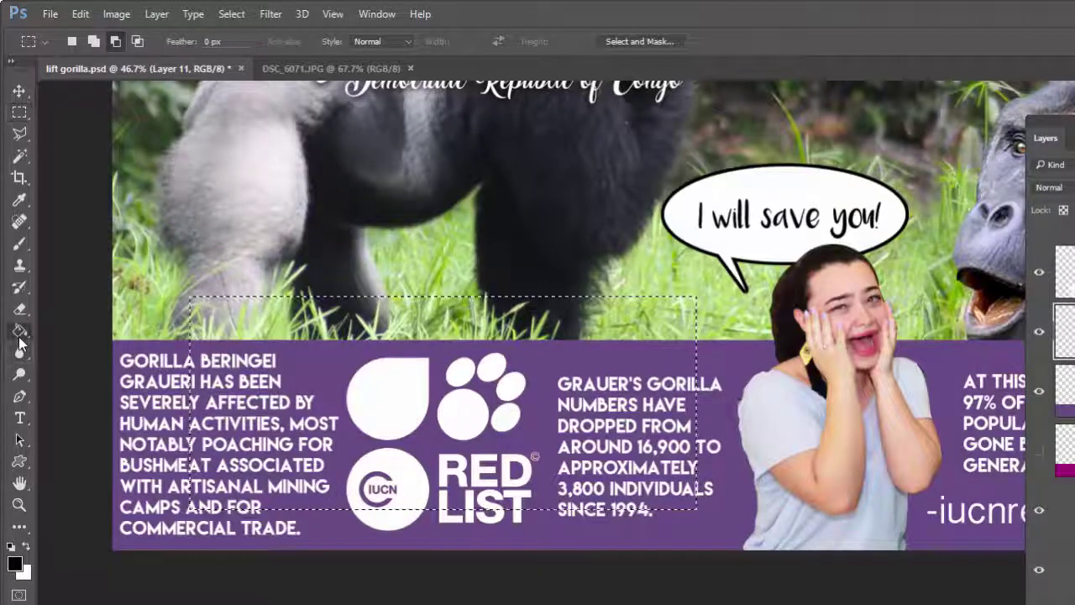
pyautogui.click(523, 352)
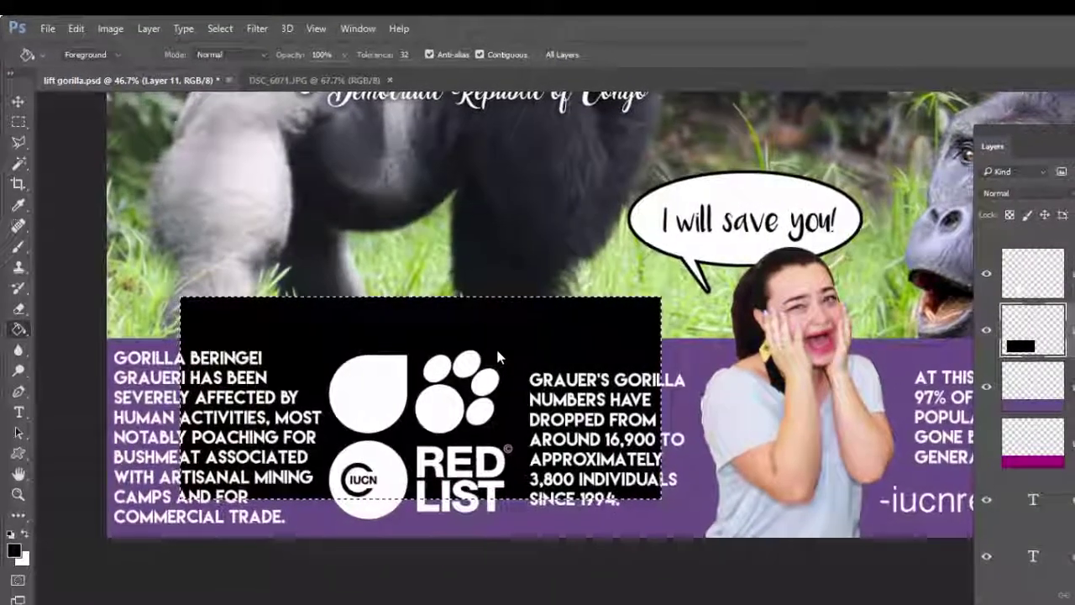
pyautogui.hotkey('ctrl', 'd')
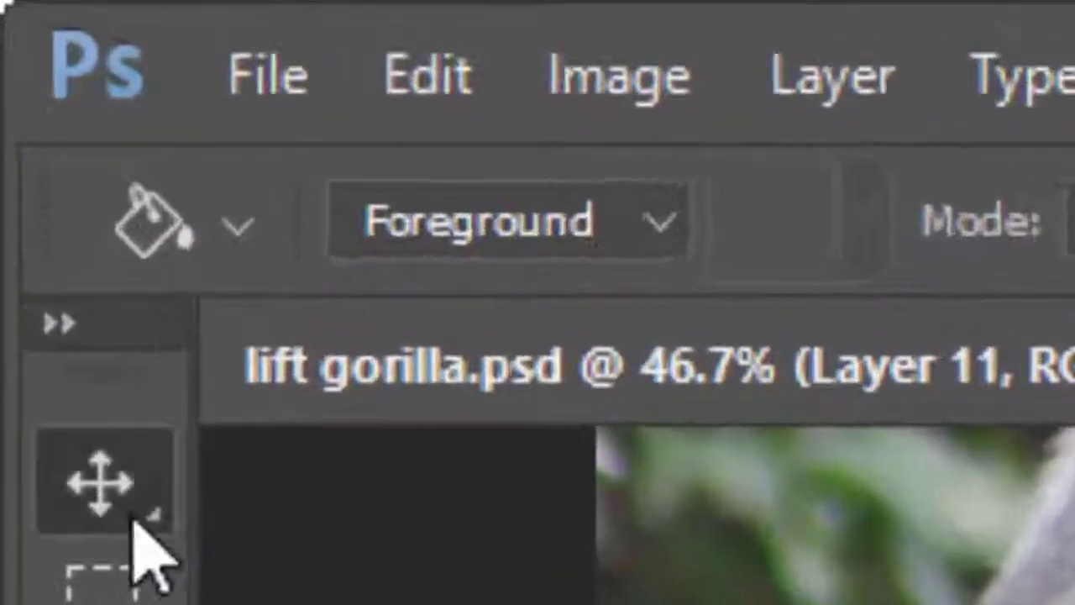
# With Auto-Select off, stretch the black band left to the banner edge and fit the poster on screen.
pyautogui.click(18, 103)
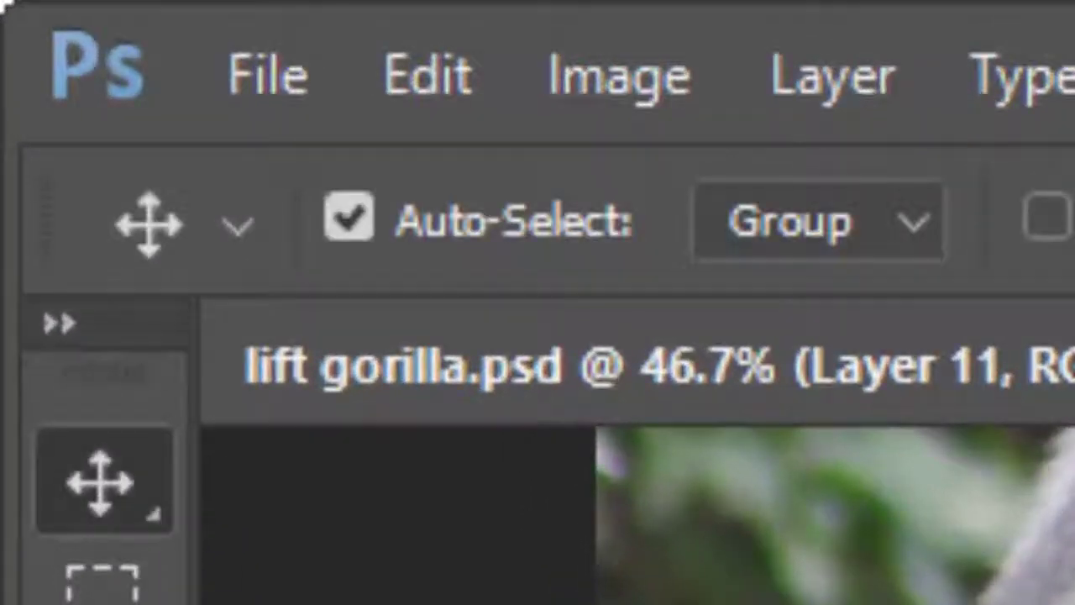
pyautogui.click(348, 217)
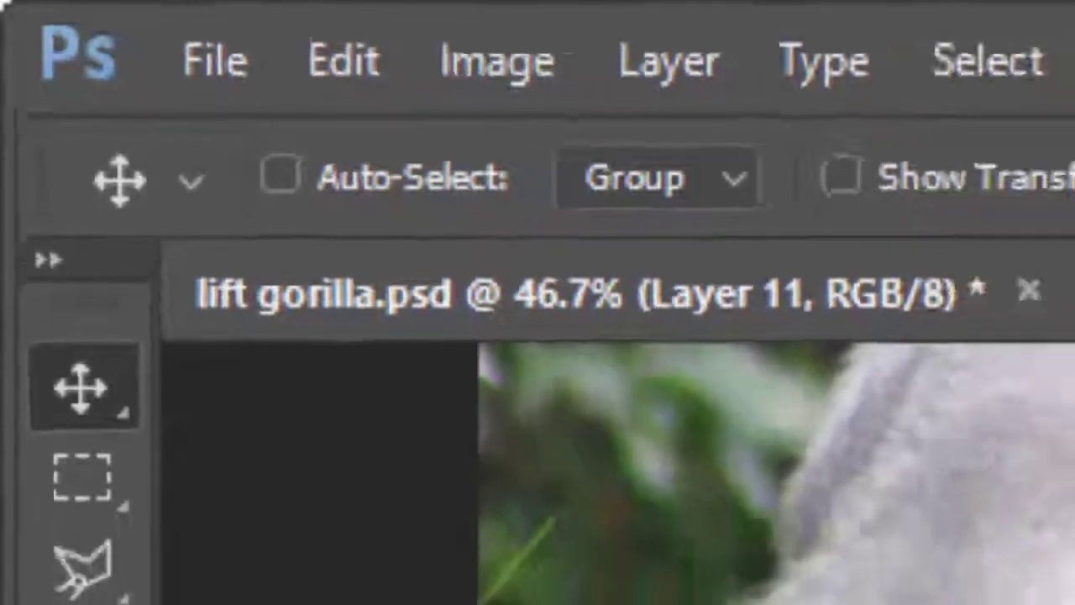
pyautogui.hotkey('ctrl', 't')
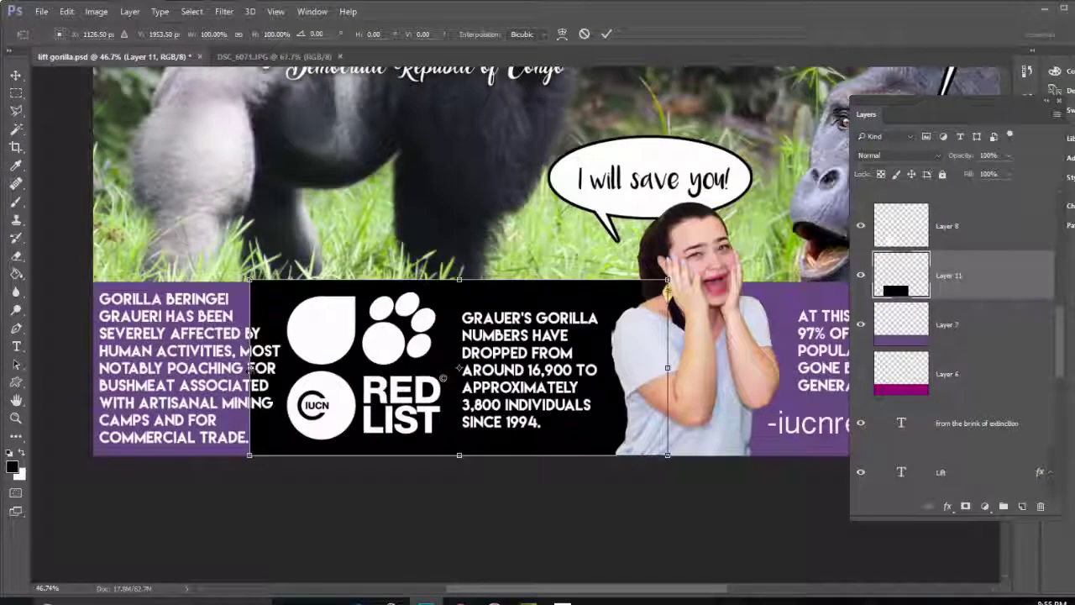
pyautogui.moveTo(250, 367); pyautogui.dragTo(61, 367)
pyautogui.click(606, 33)
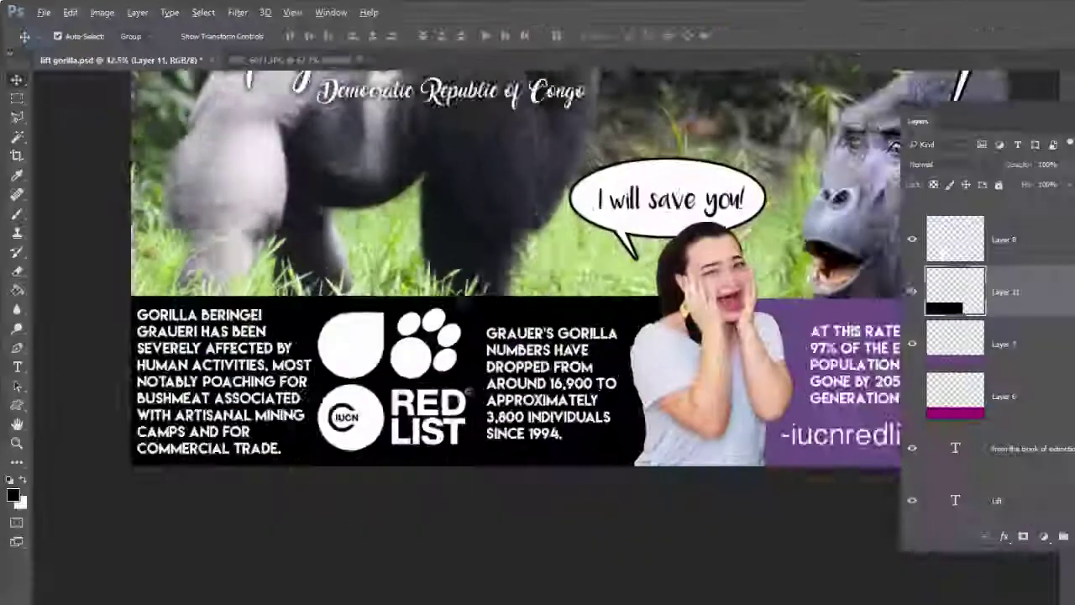
pyautogui.hotkey('ctrl', '0')
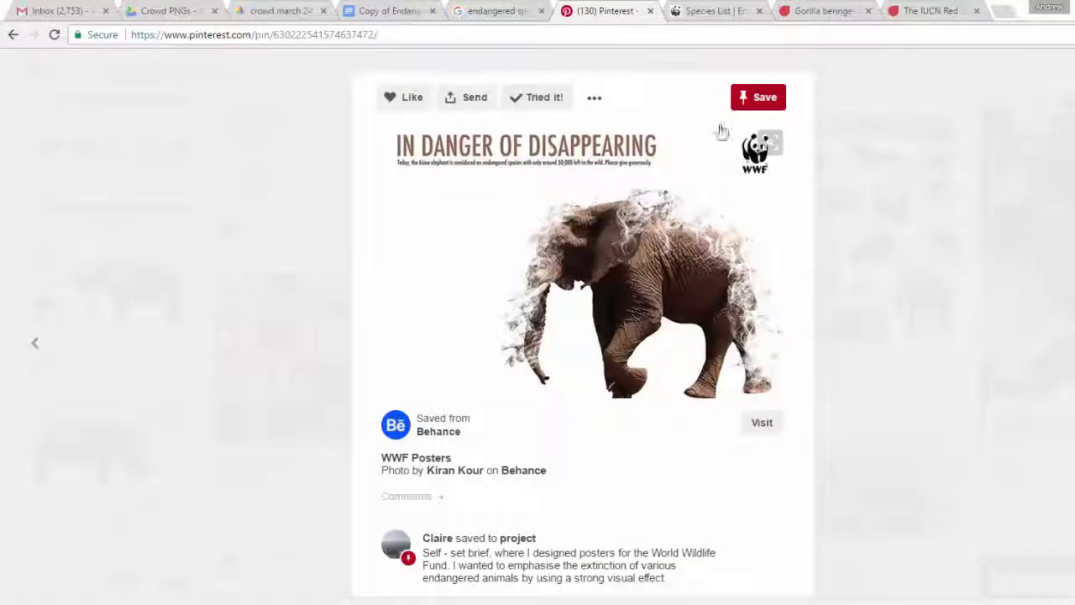
# Switch to the WWF Species List tab.
pyautogui.click(696, 14)
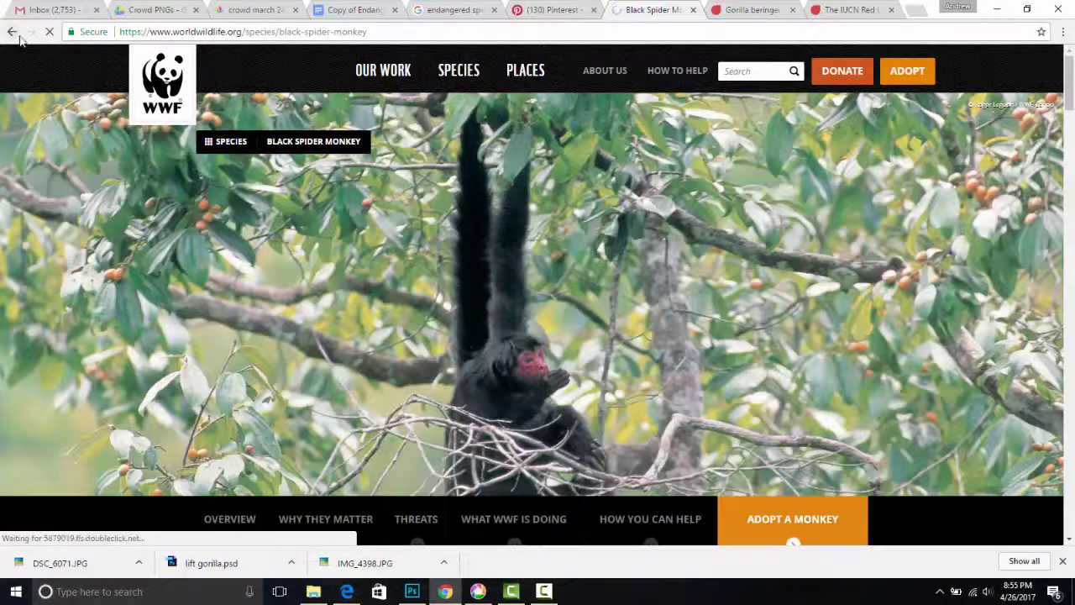
# Return to WWF's Species List, scroll through the species, then switch to the IUCN Red List tab.
pyautogui.click(12, 32)
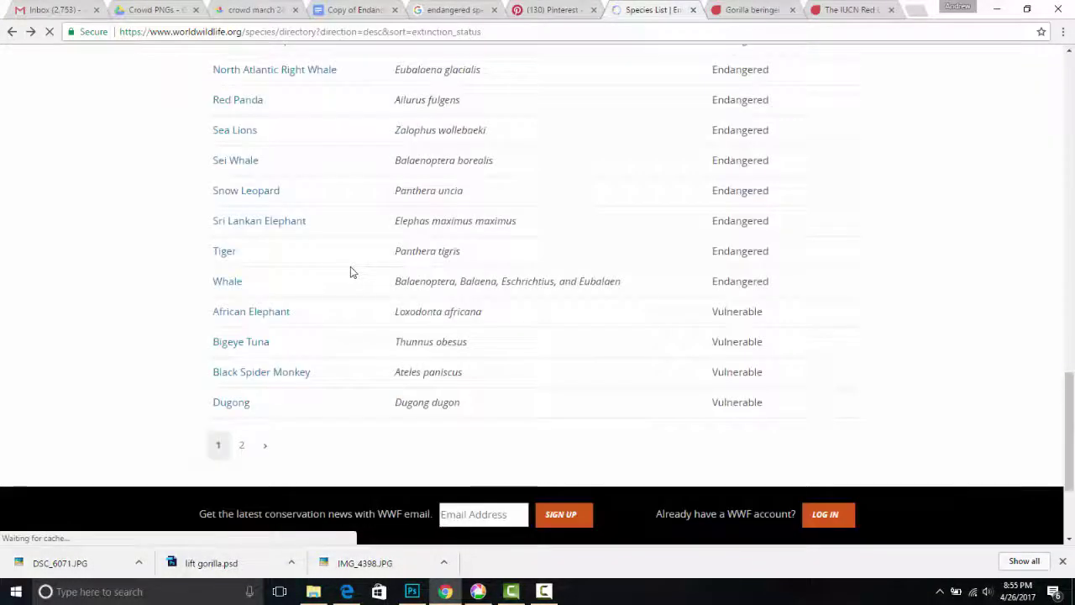
pyautogui.scroll(5, 403, 331)
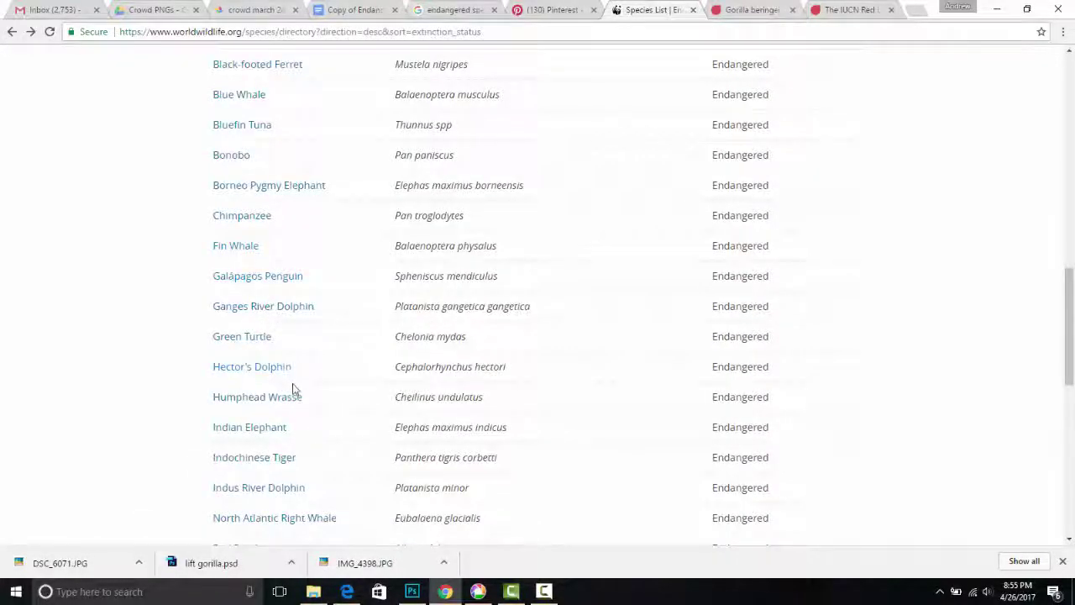
pyautogui.scroll(-5, 293, 388)
pyautogui.scroll(10, 293, 389)
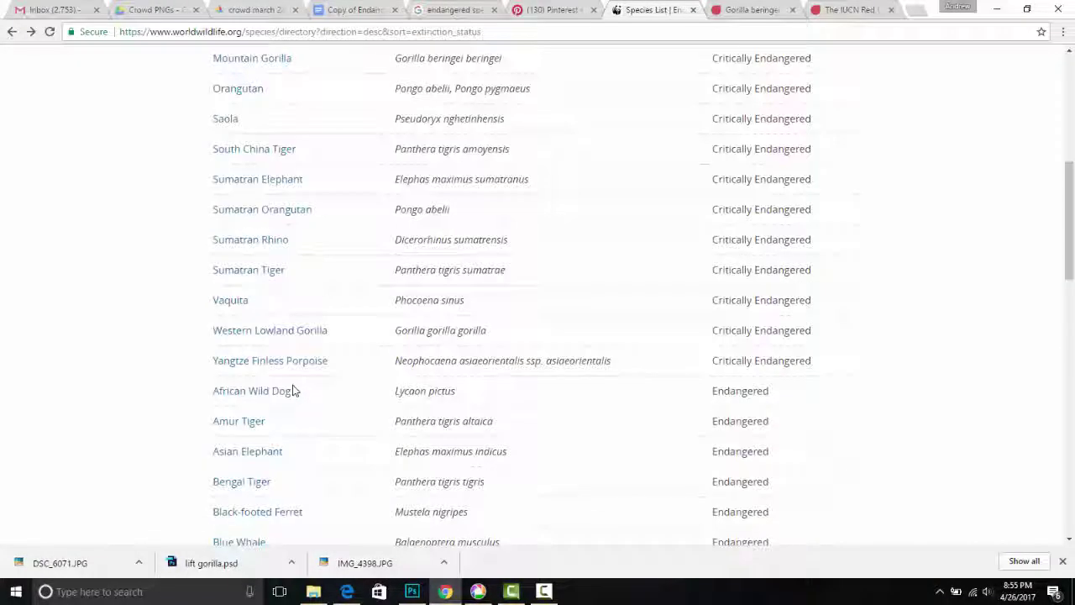
pyautogui.scroll(5, 293, 389)
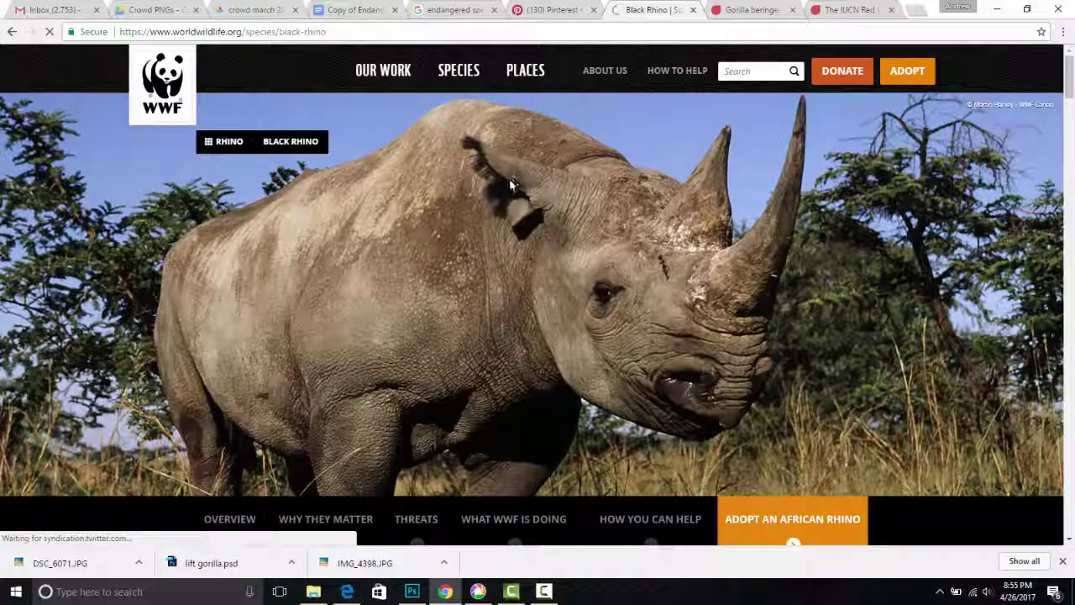
pyautogui.click(836, 10)
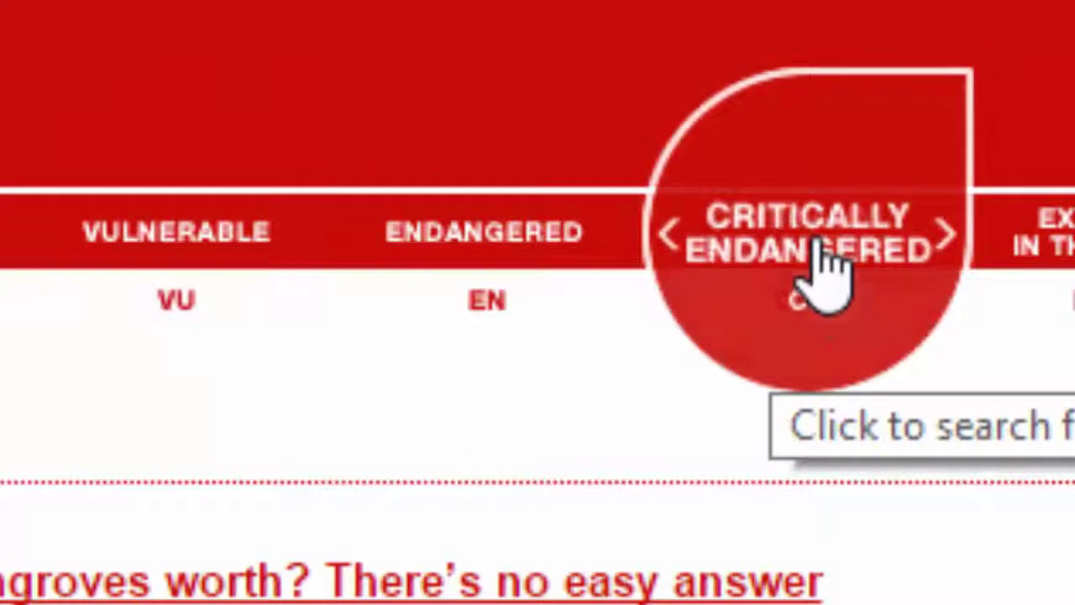
# Filter Critically Endangered species by taxonomy to Animalia > Chordata > Reptilia and refine the results.
pyautogui.click(870, 277)
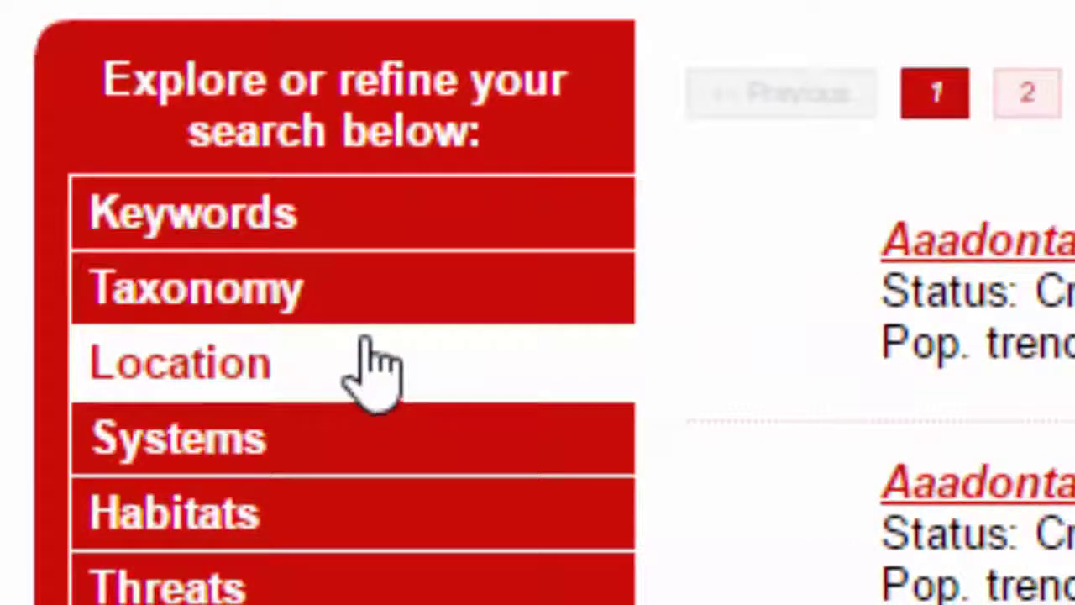
pyautogui.click(370, 289)
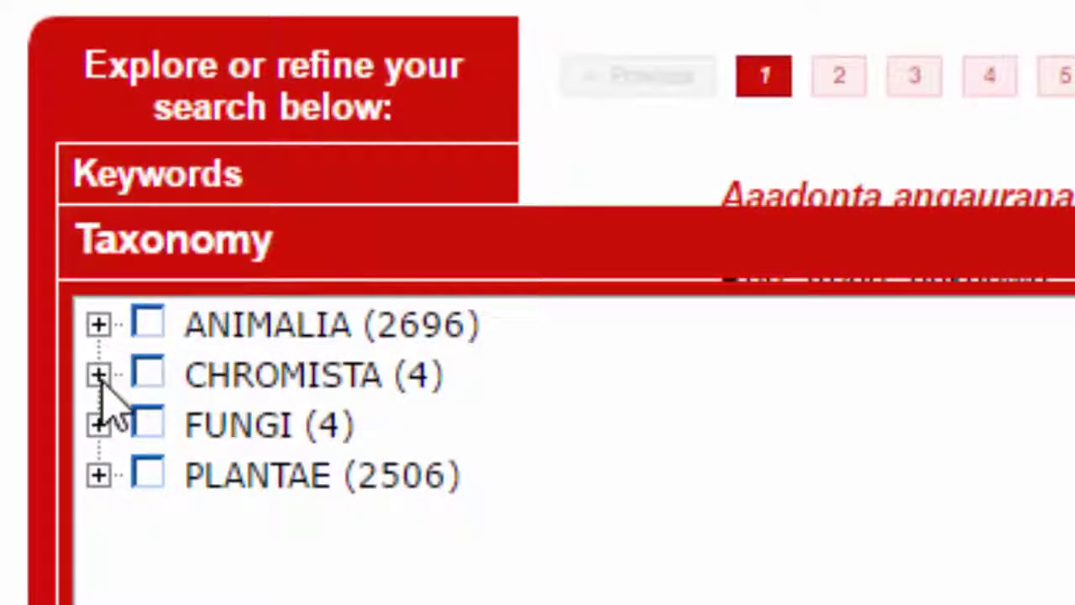
pyautogui.click(99, 326)
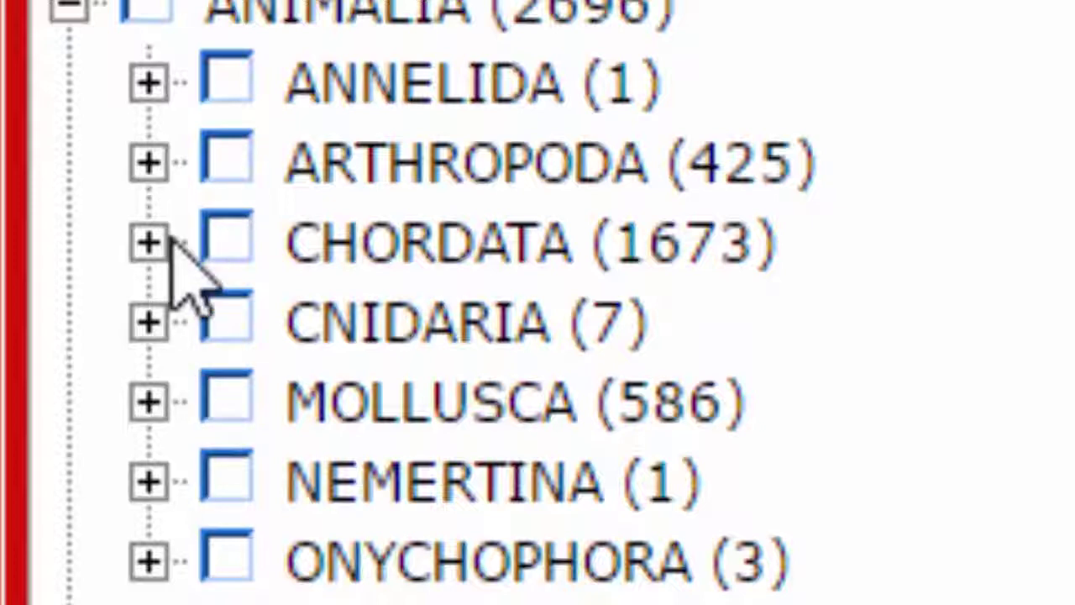
pyautogui.click(147, 244)
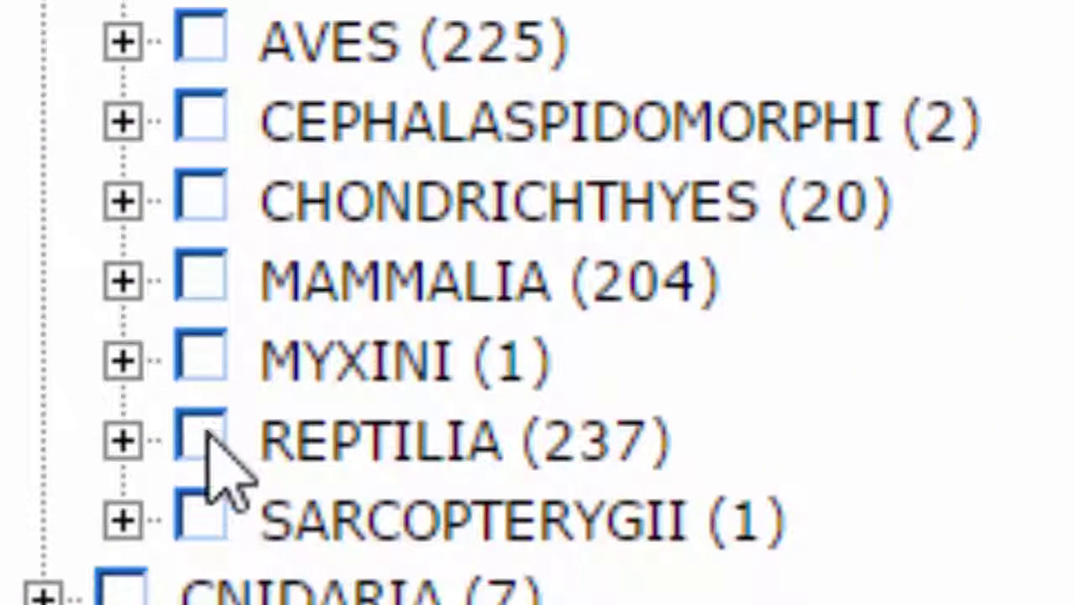
pyautogui.click(222, 526)
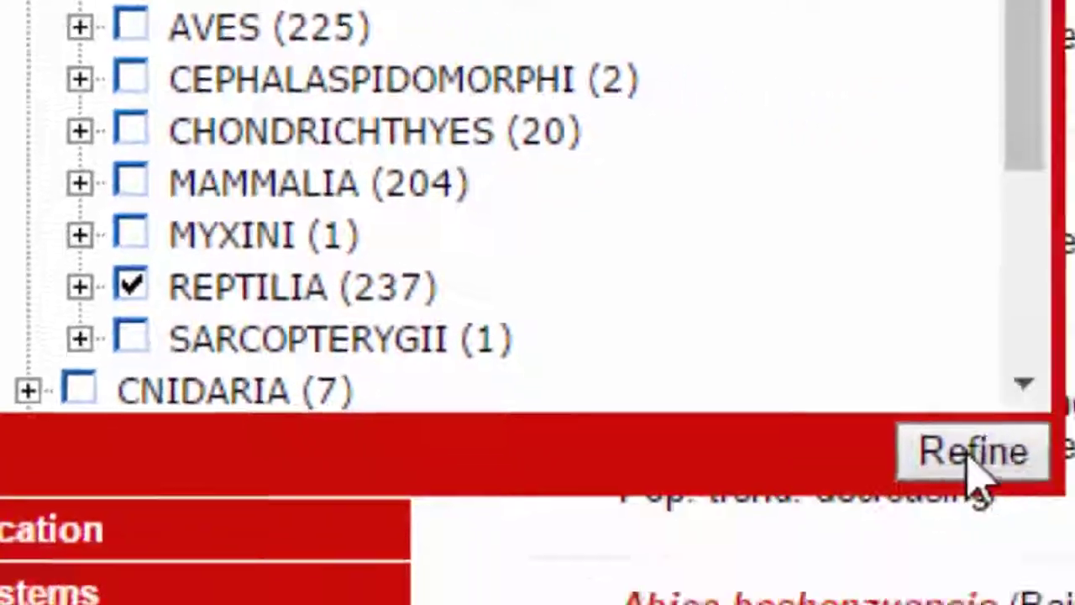
pyautogui.click(972, 454)
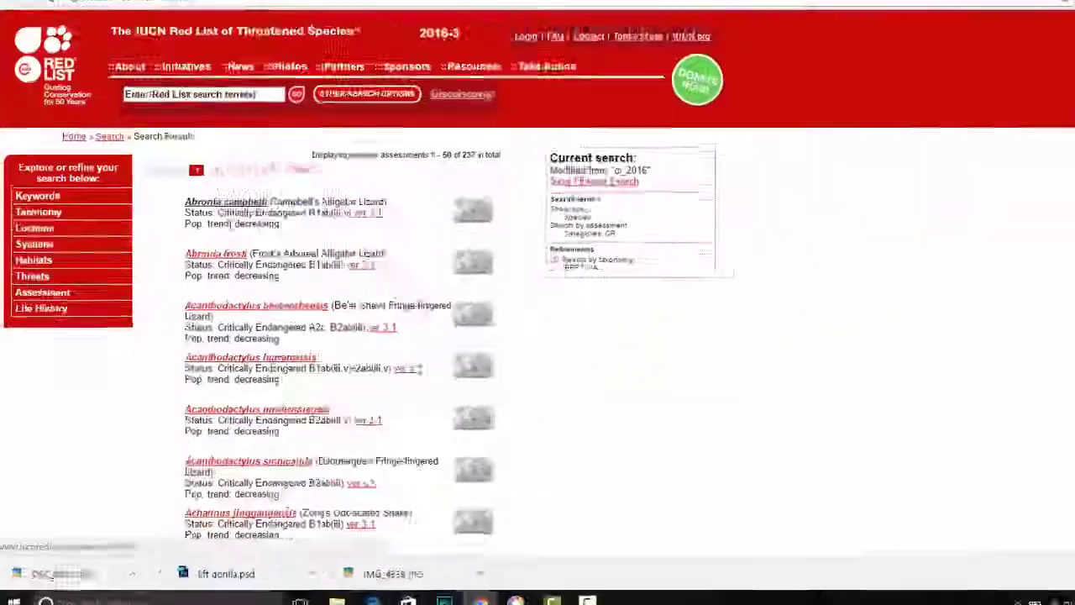
# Open the Abronia campbelli page and select its common name, Campbell's Alligator Lizard.
pyautogui.scroll(-15, 210, 336)
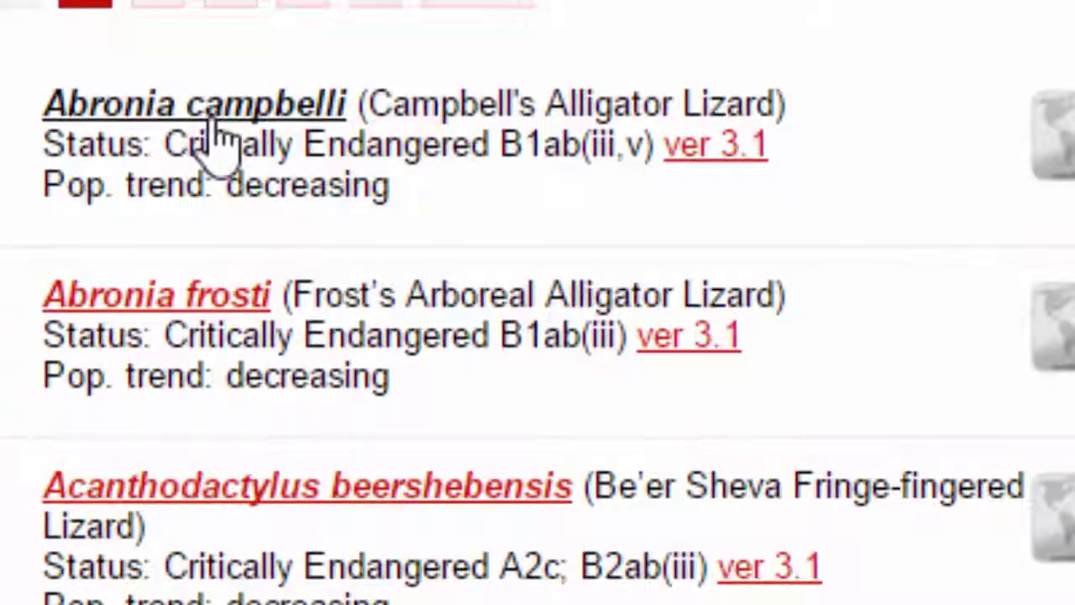
pyautogui.click(214, 126)
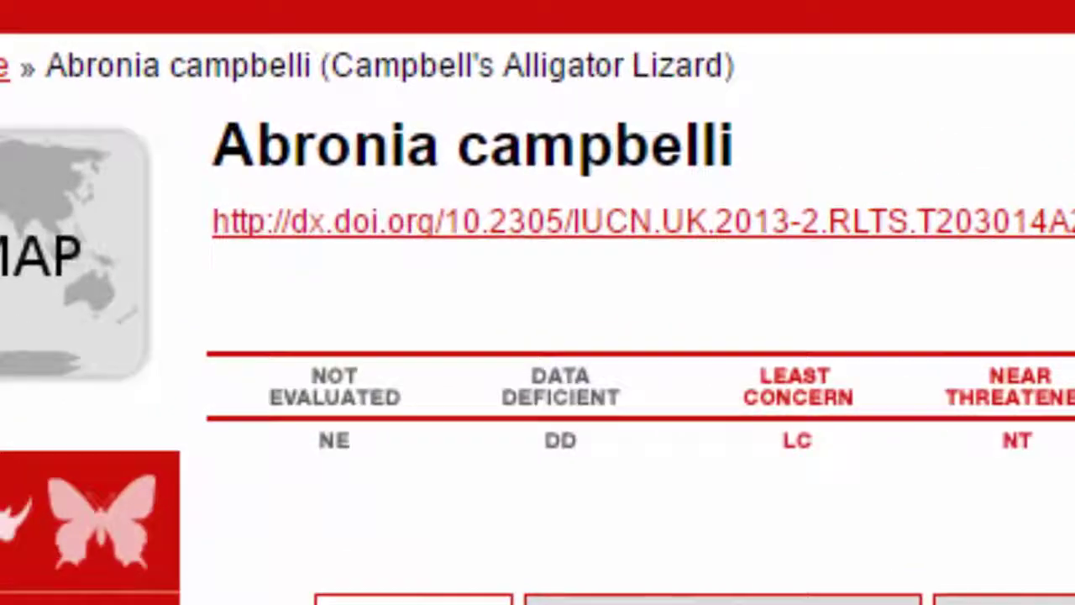
pyautogui.scroll(-15, 756, 355)
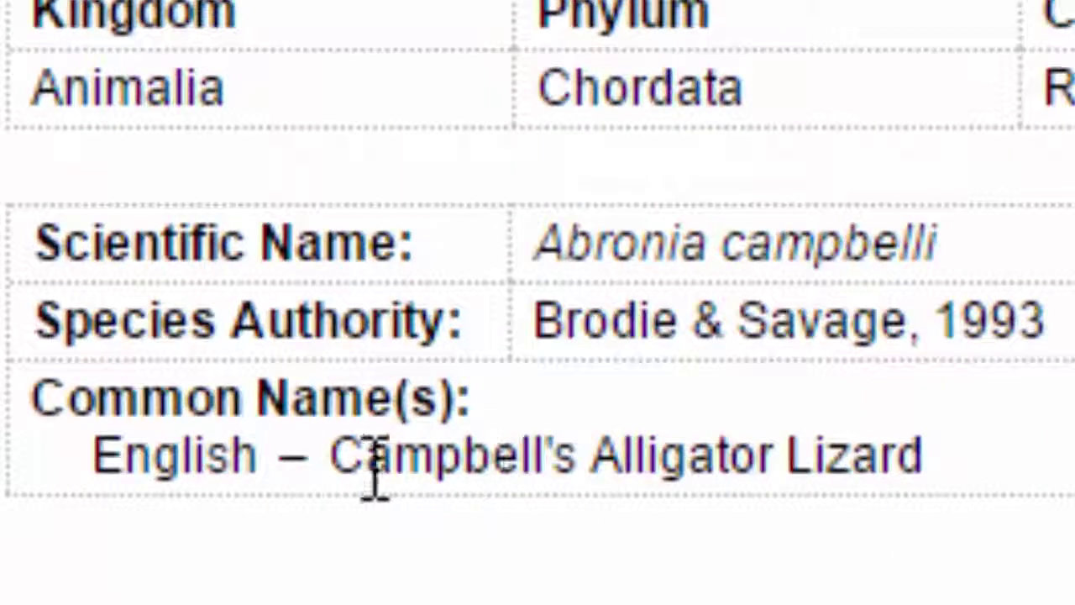
pyautogui.moveTo(334, 471); pyautogui.dragTo(960, 449)
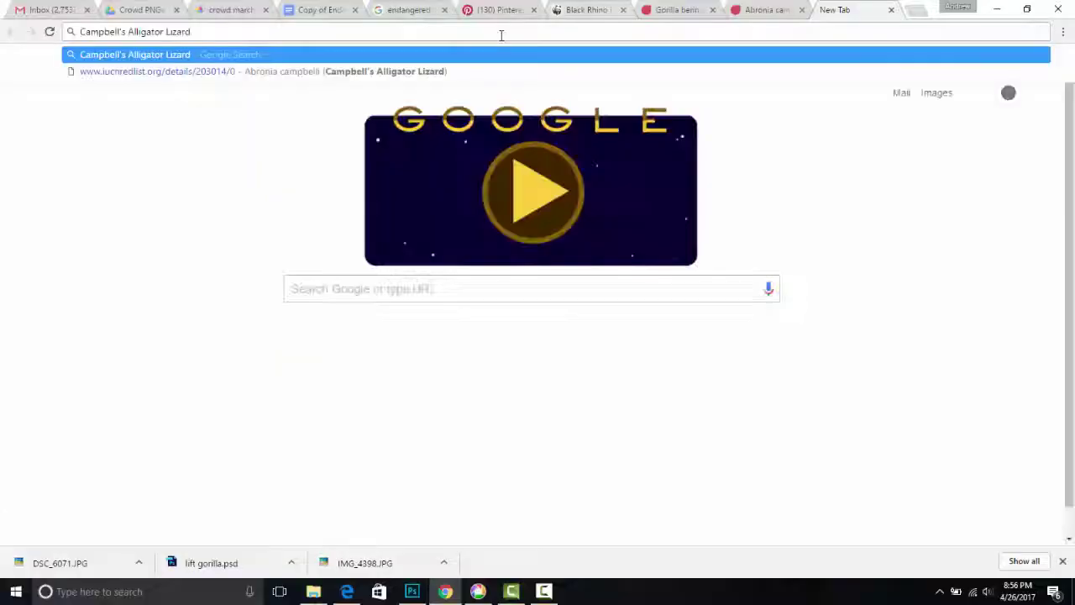
# Search Google Images for Campbell's Alligator Lizard, then return to the Abronia campbelli Red List tab.
pyautogui.press('Return')
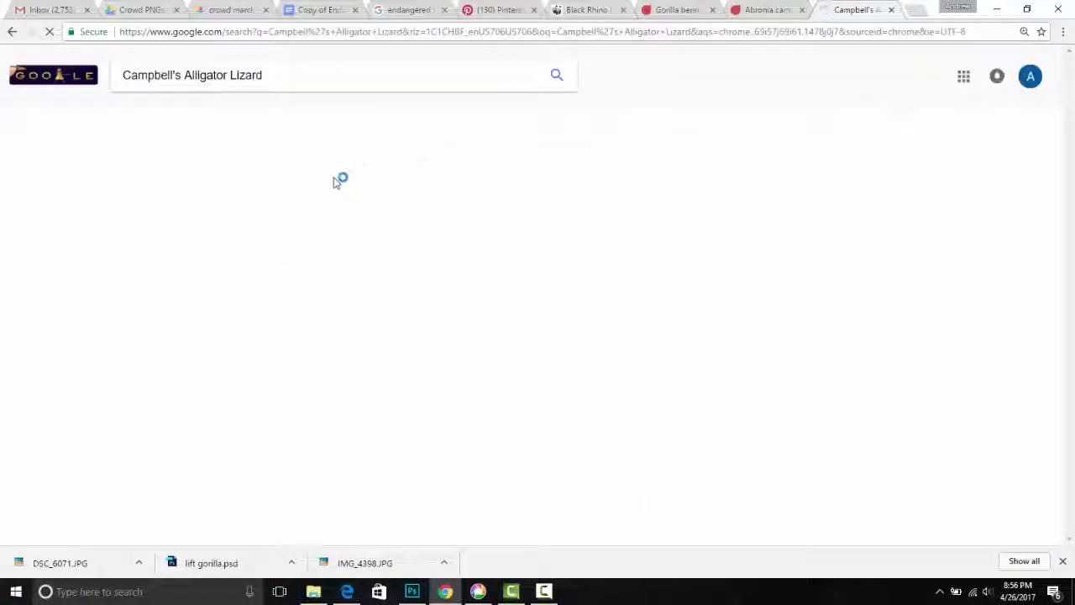
pyautogui.click(187, 124)
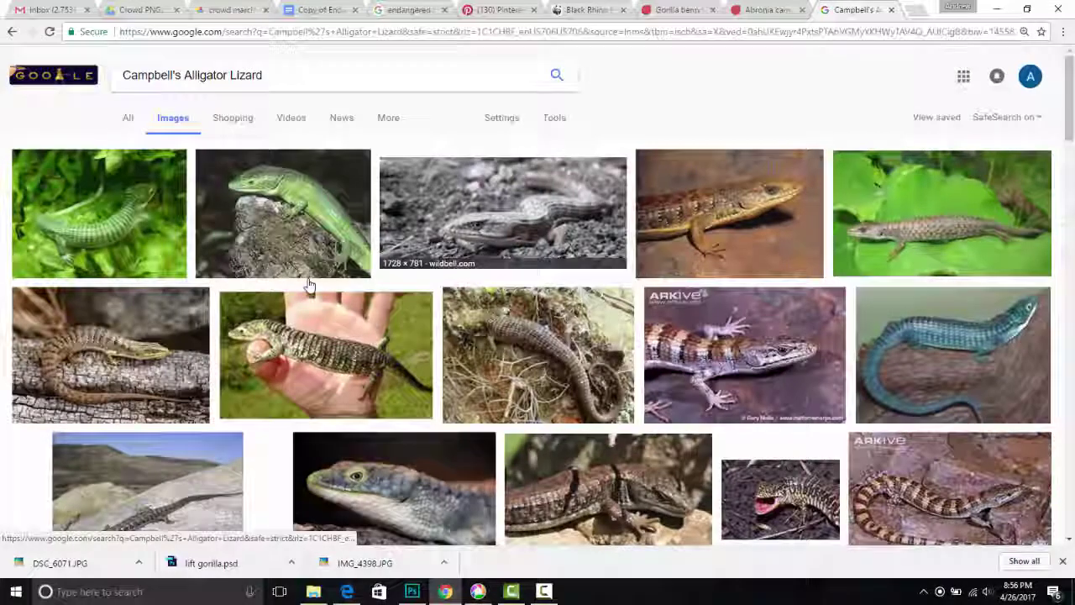
pyautogui.scroll(-5, 319, 286)
pyautogui.scroll(5, 406, 259)
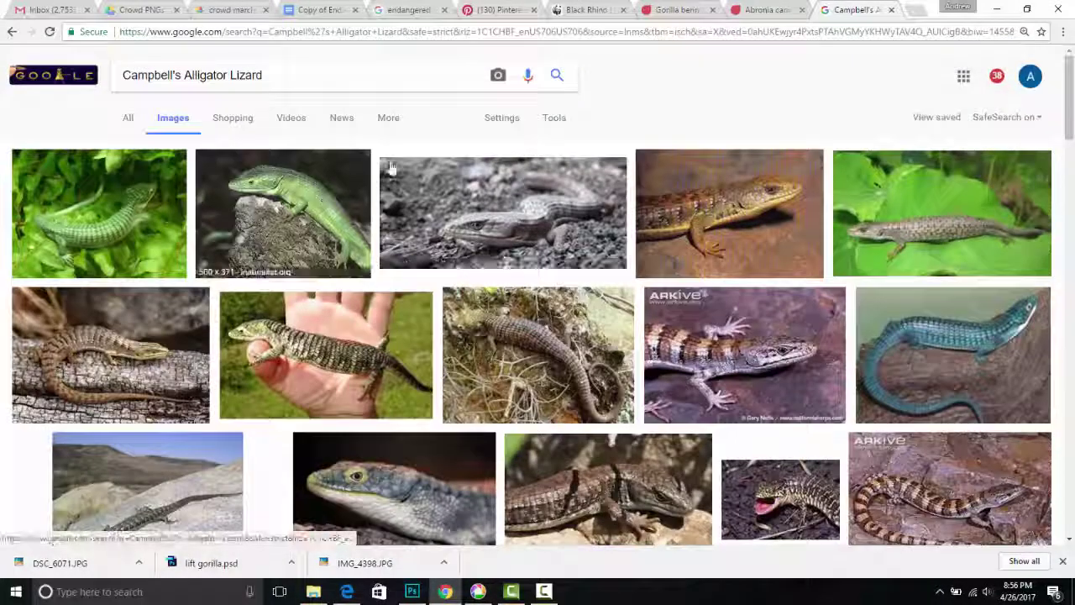
pyautogui.click(764, 9)
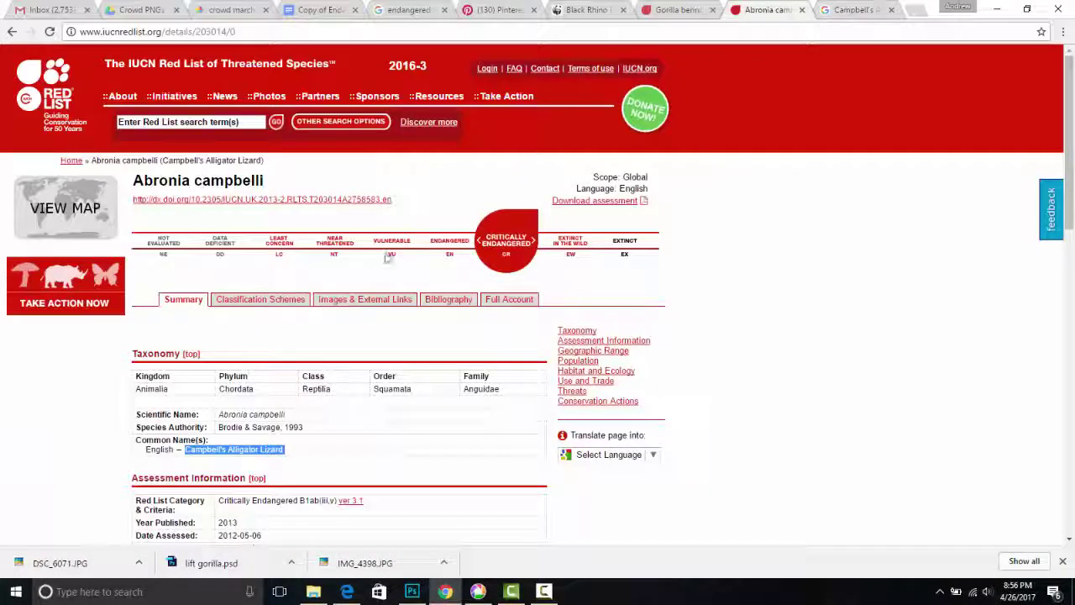
# Review the lizard's Red List facts, then hide Photoshop's black Layer 11 so the banner is all purple.
pyautogui.scroll(-15, 391, 256)
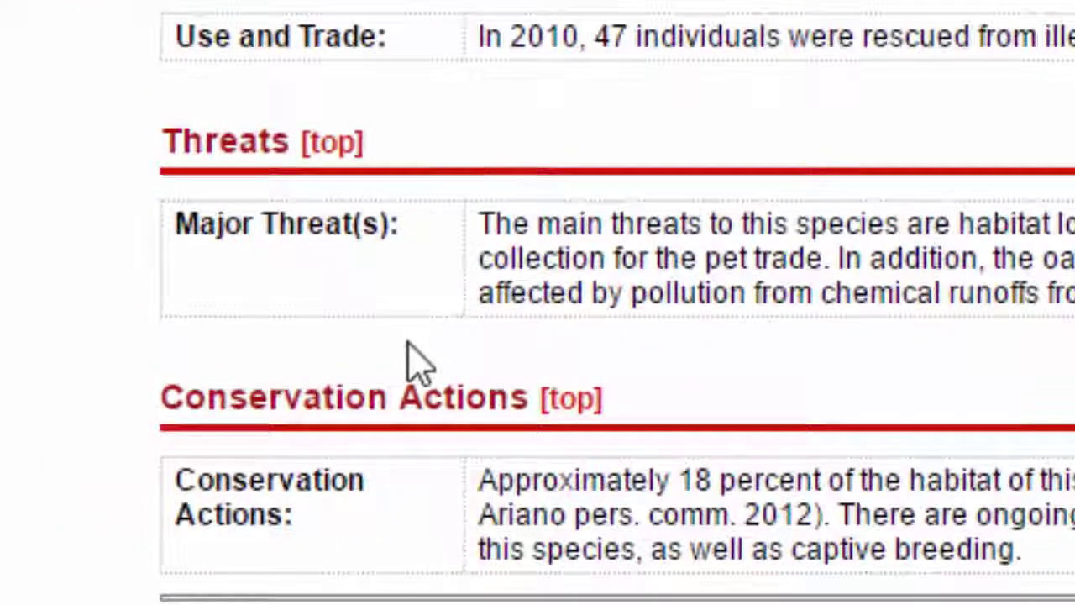
pyautogui.scroll(10, 417, 357)
pyautogui.scroll(10, 462, 374)
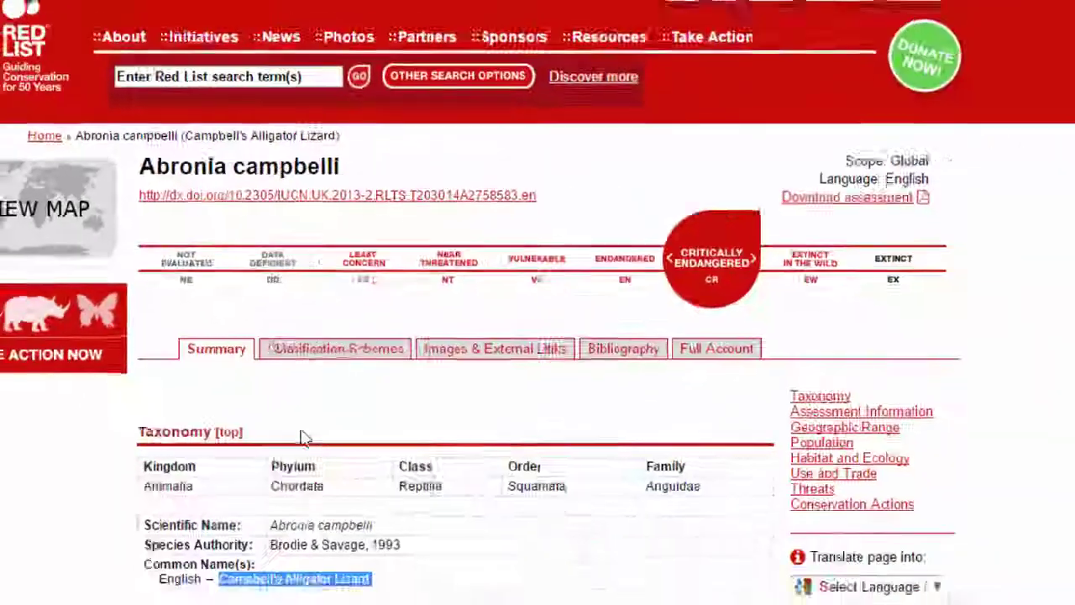
pyautogui.scroll(-6, 252, 370)
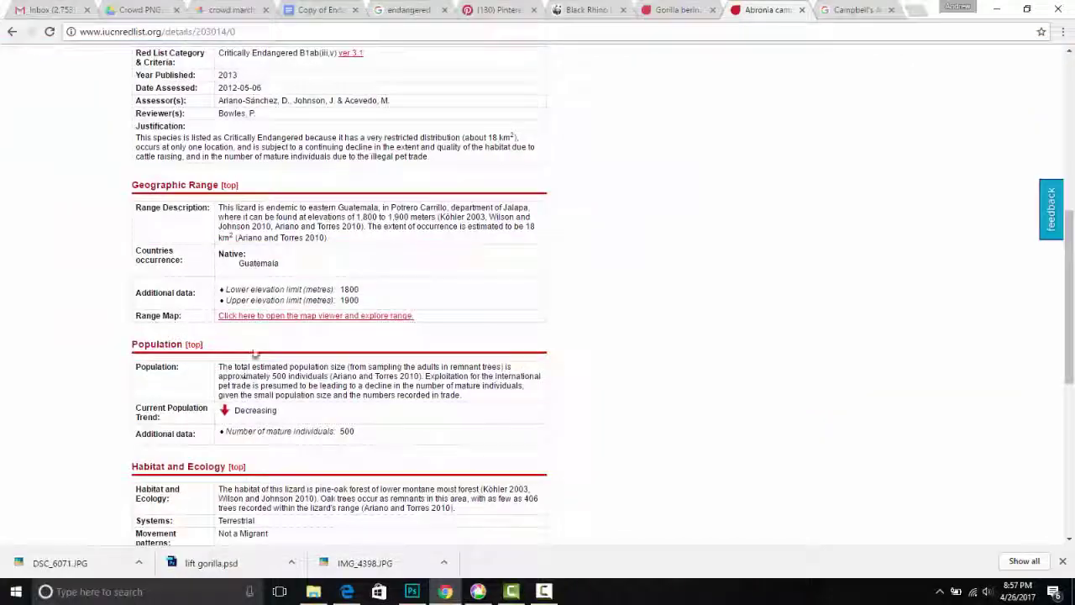
pyautogui.click(413, 590)
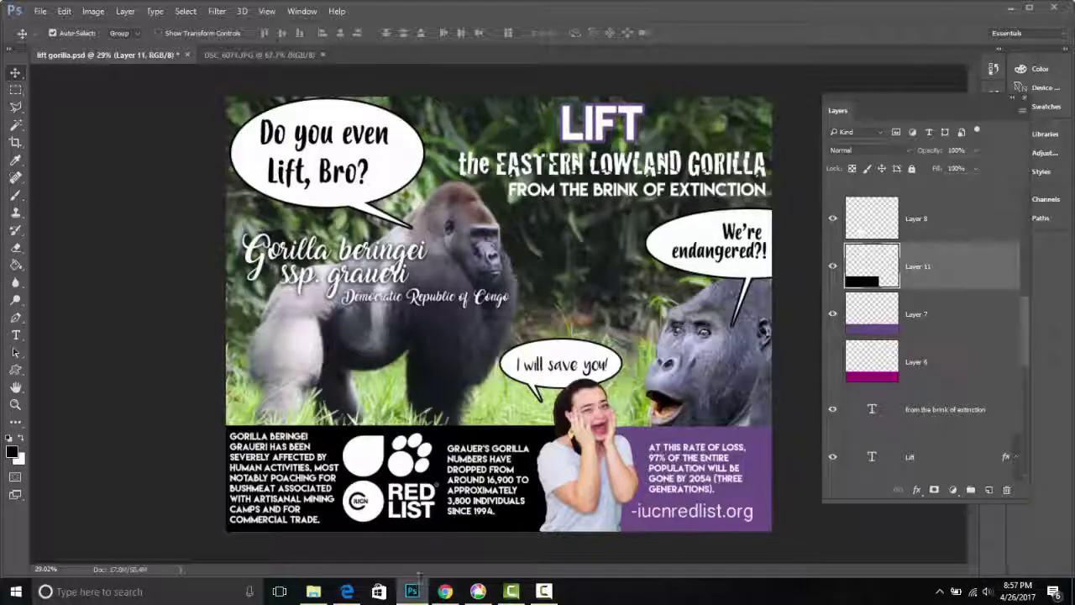
pyautogui.click(832, 267)
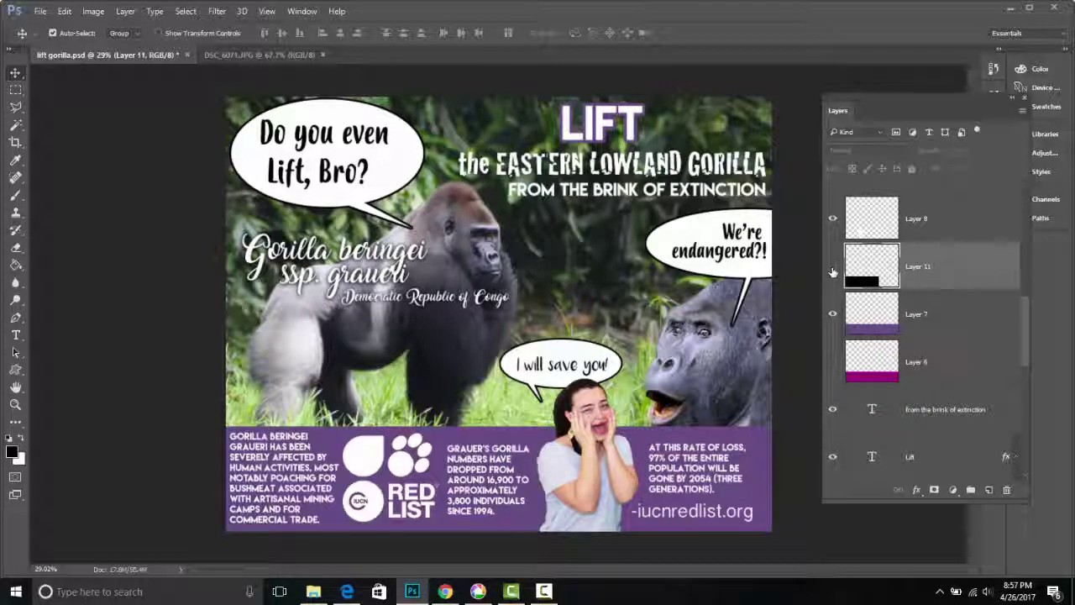